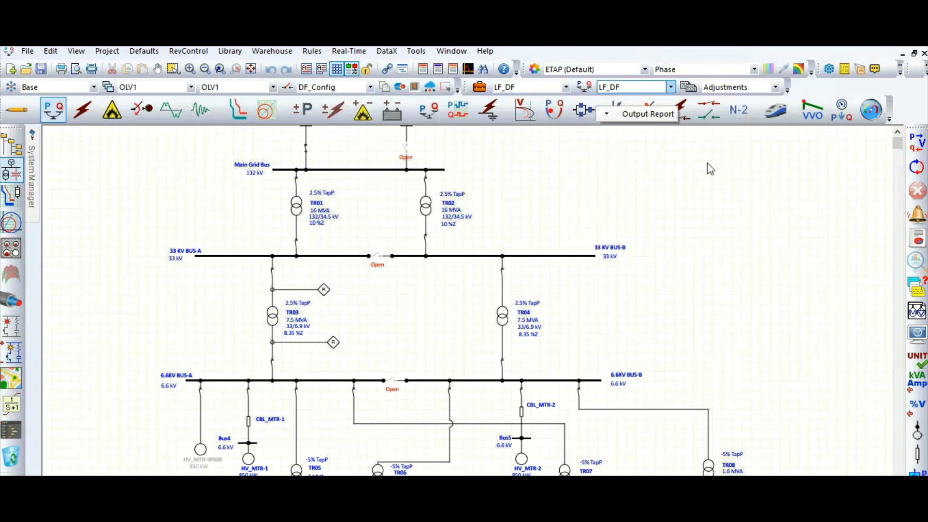
Step: Run the load flow on the DF_Config configuration using the LF_DF study case
{"action": "left_click", "coordinate": [918, 145]}
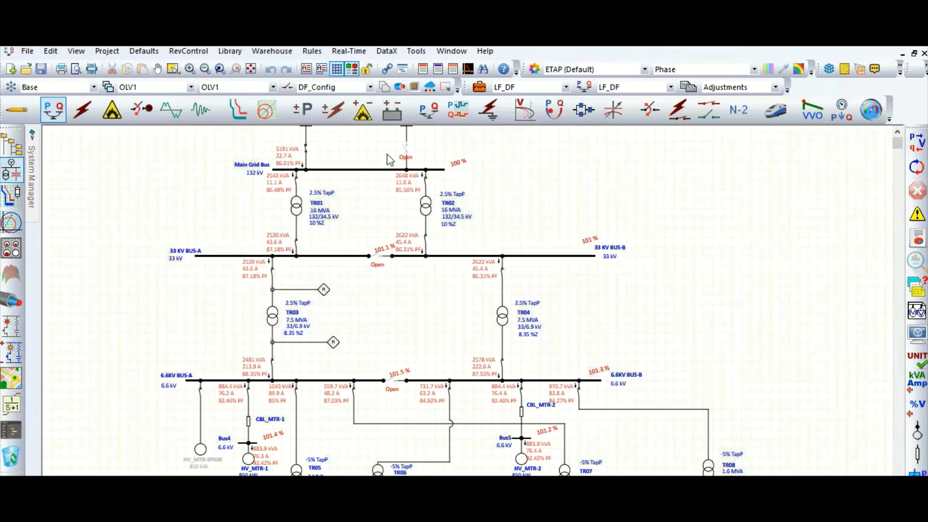
Step: Run the load flow on the SF_Config configuration with study case LF_SF and output report LF_SF
{"action": "left_click", "coordinate": [355, 110]}
{"action": "left_click", "coordinate": [351, 89]}
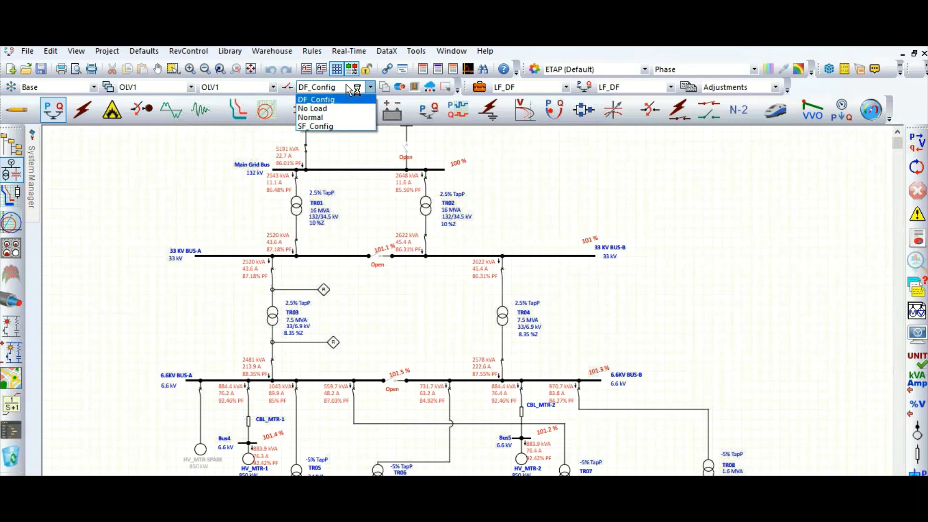
{"action": "left_click", "coordinate": [321, 125]}
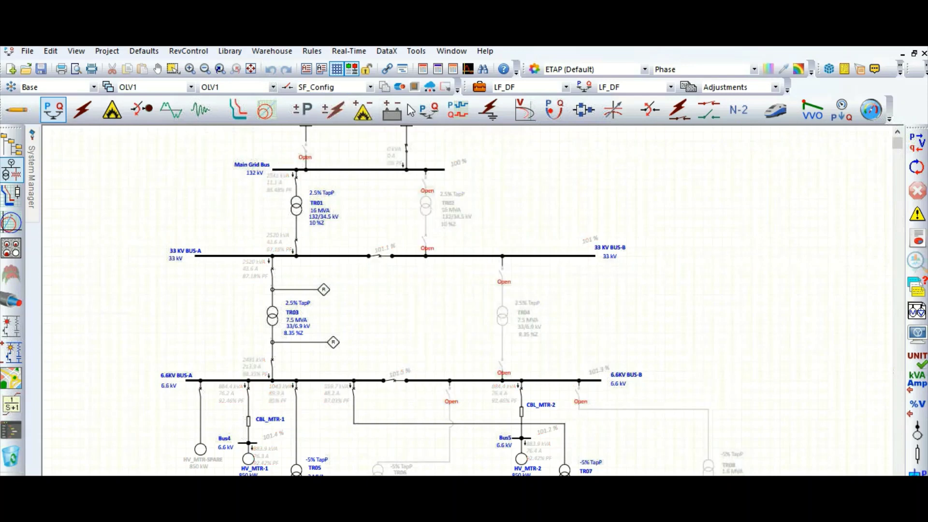
{"action": "left_click", "coordinate": [516, 88]}
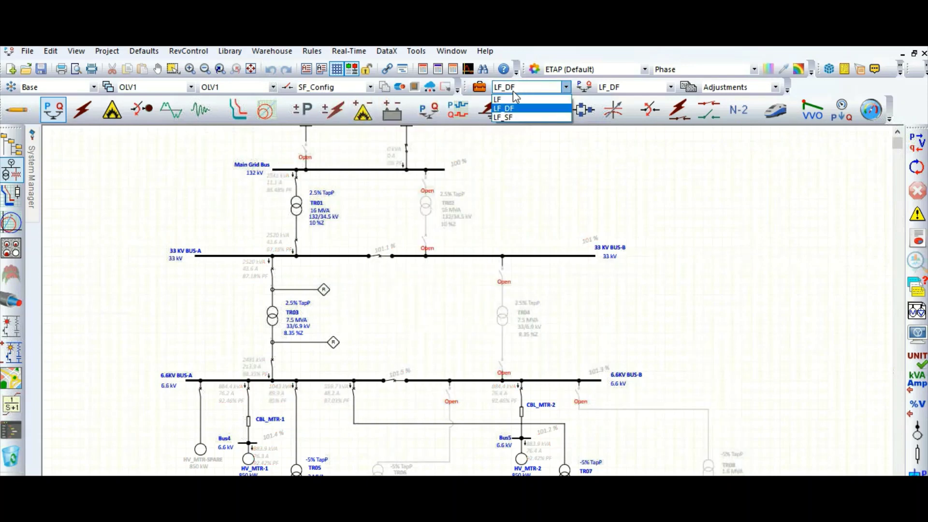
{"action": "left_click", "coordinate": [513, 119]}
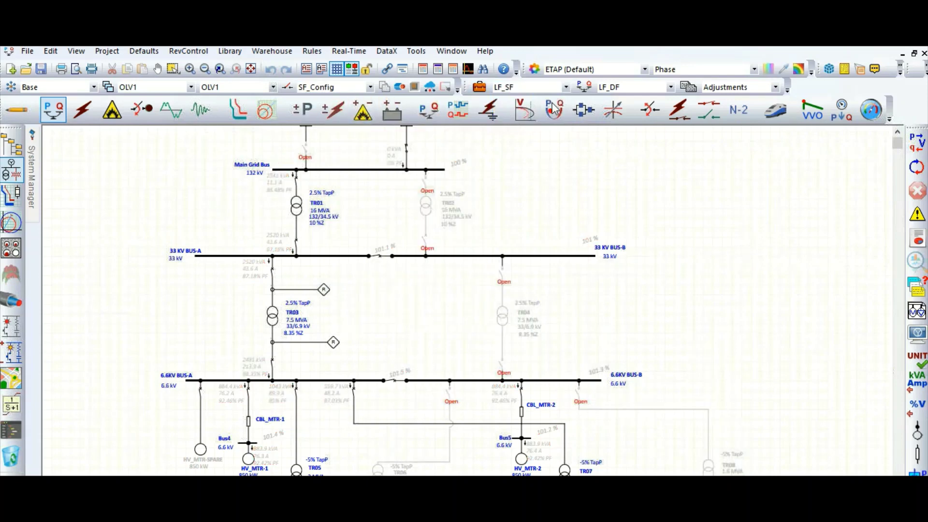
{"action": "left_click", "coordinate": [615, 91]}
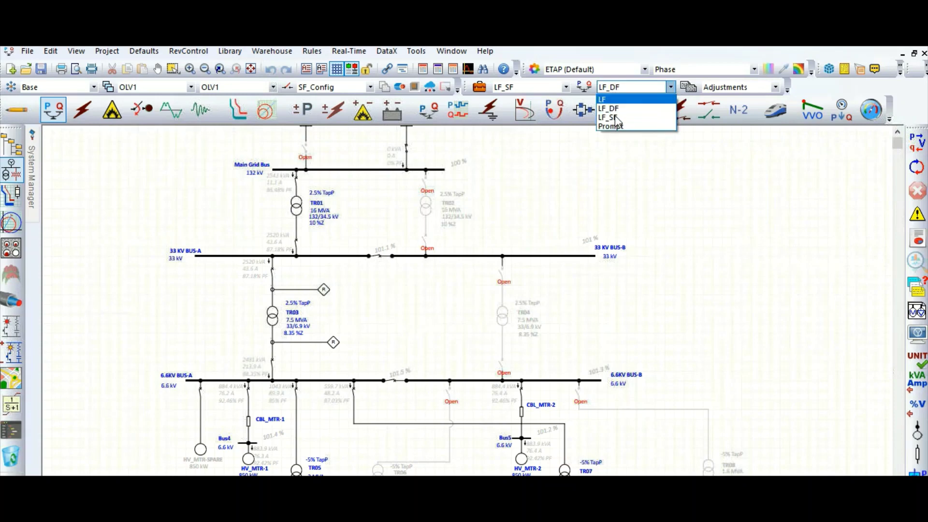
{"action": "left_click", "coordinate": [615, 118]}
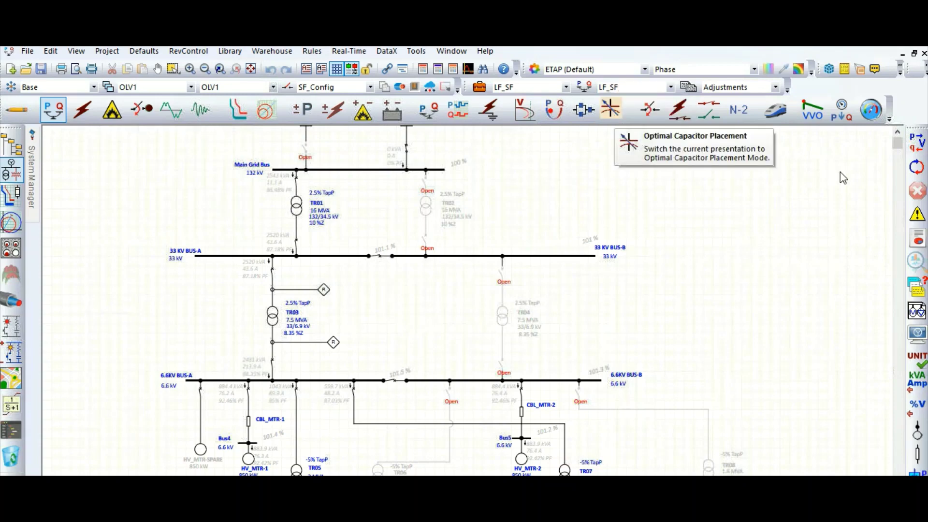
{"action": "left_click", "coordinate": [918, 145]}
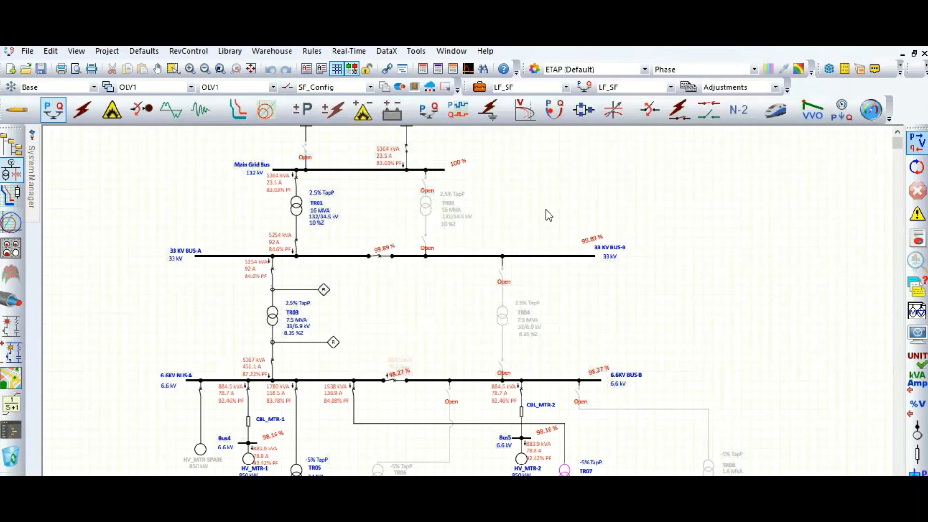
Step: Run the load flow on the No Load configuration with study case LF and output report LF
{"action": "left_click", "coordinate": [339, 88]}
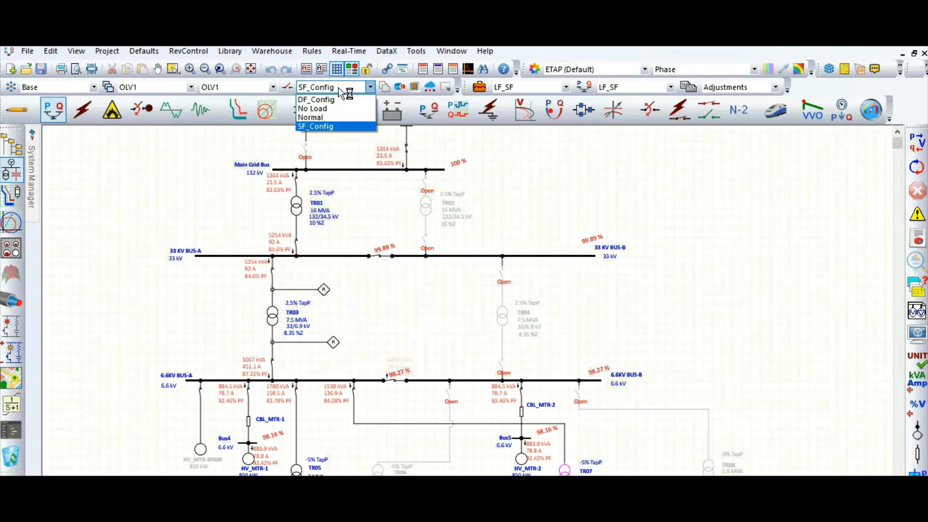
{"action": "left_click", "coordinate": [325, 109]}
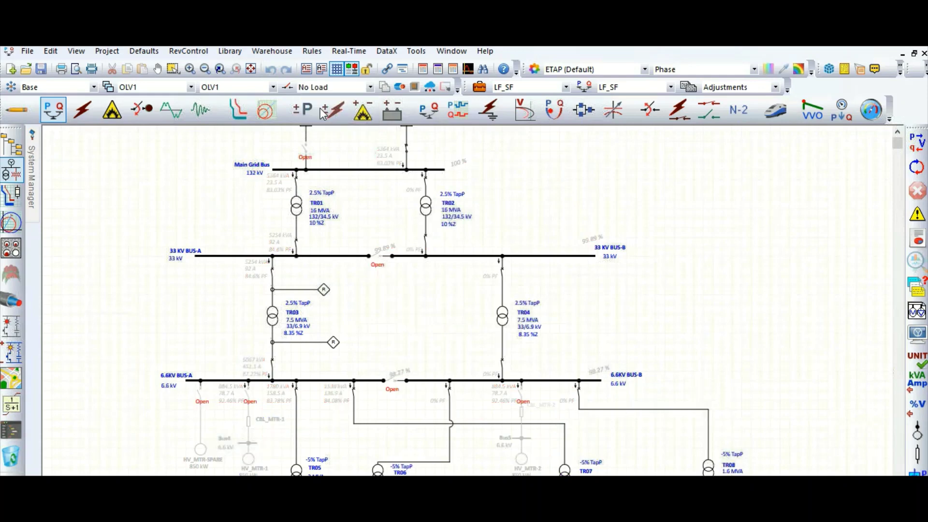
{"action": "left_click", "coordinate": [506, 88]}
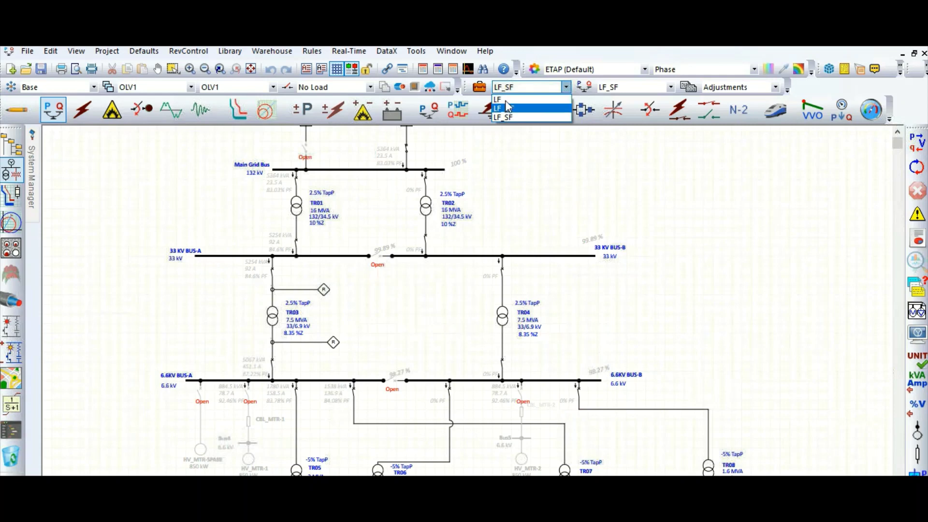
{"action": "left_click", "coordinate": [507, 100]}
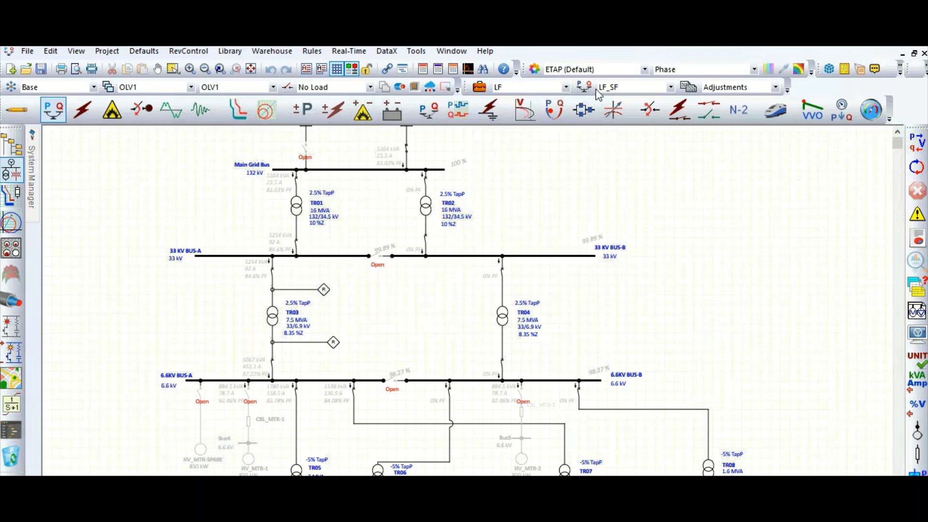
{"action": "left_click", "coordinate": [614, 91]}
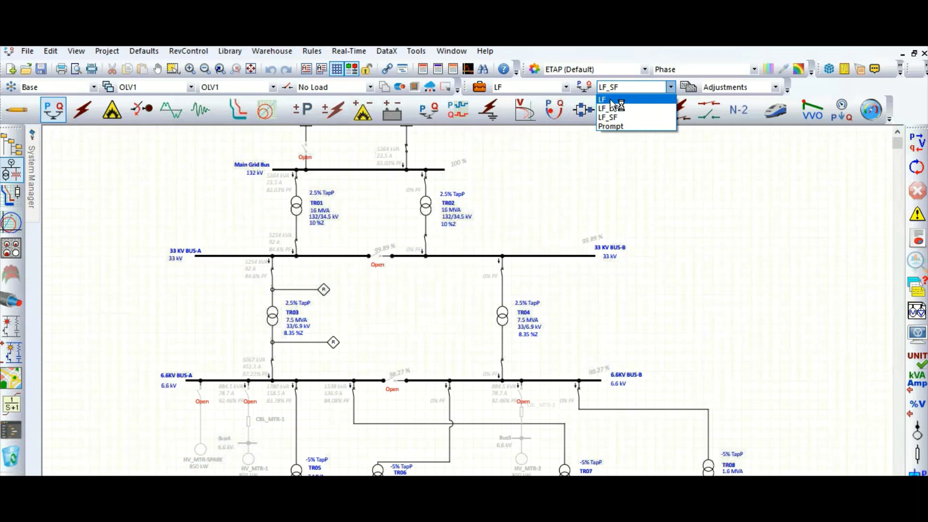
{"action": "left_click", "coordinate": [612, 101]}
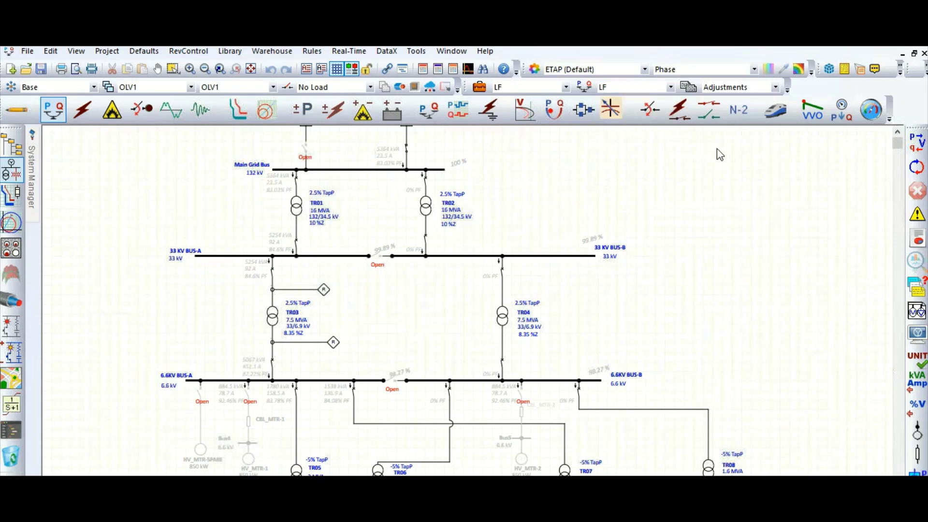
{"action": "left_click", "coordinate": [918, 143]}
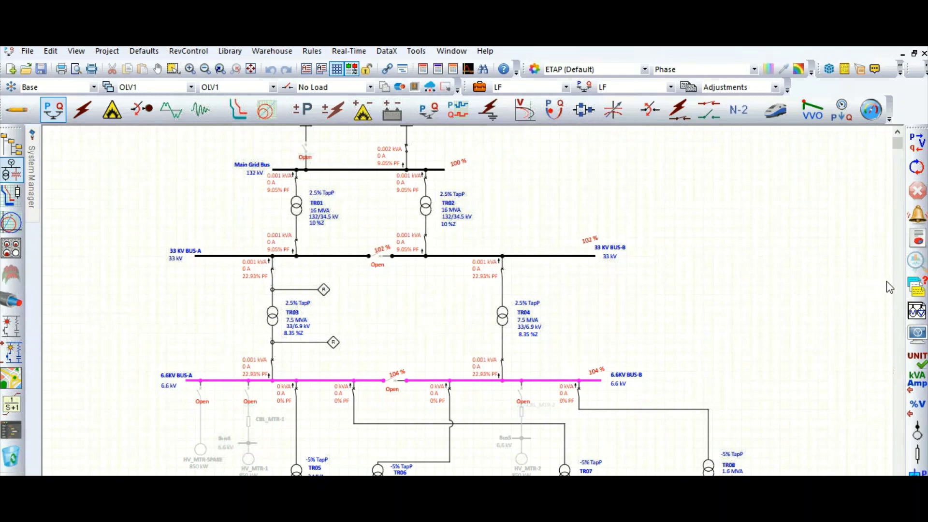
Step: Open the Load Flow Analyzer and display the General Info comparison of the LF, LF_DF and LF_SF reports
{"action": "left_click", "coordinate": [917, 288]}
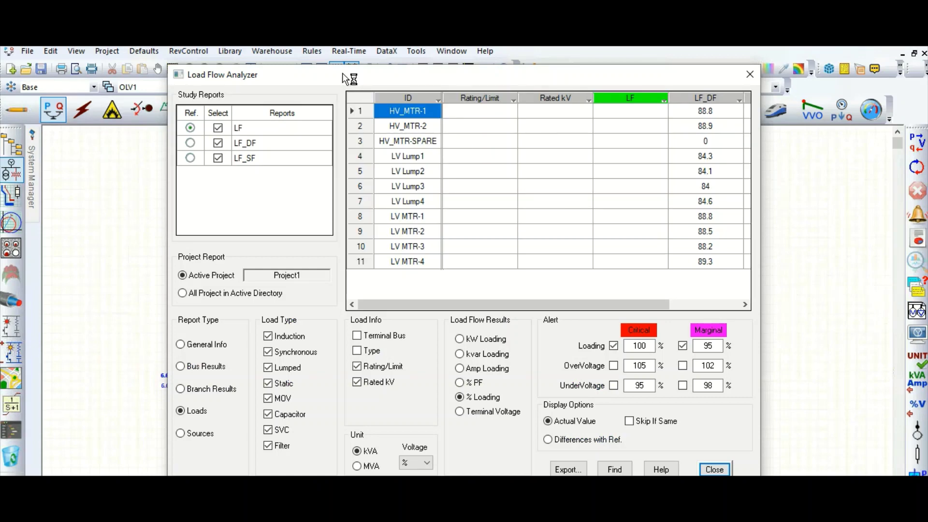
{"action": "left_click_drag", "start_coordinate": [299, 79], "coordinate": [256, 67]}
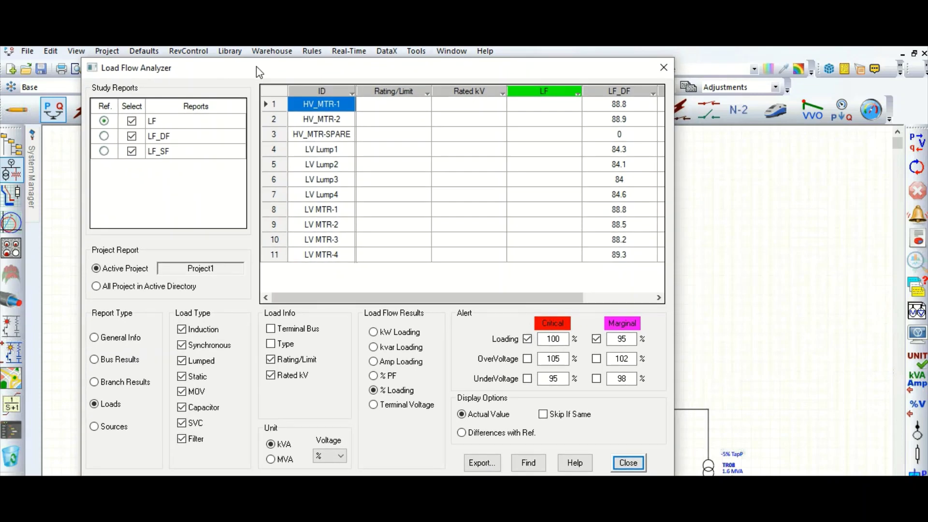
{"action": "key", "text": "shift+Tab"}
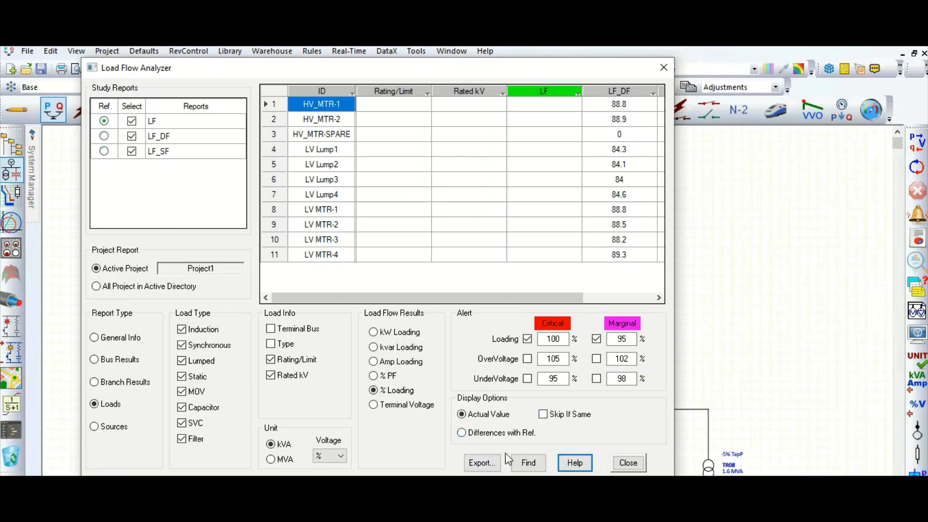
{"action": "left_click", "coordinate": [94, 338]}
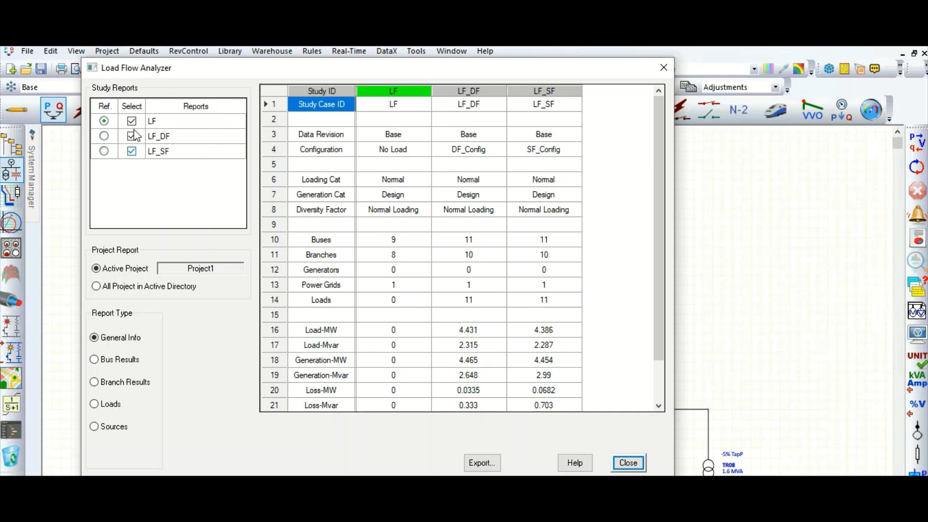
Step: Try LF_DF as the reference report, exclude LF and LF_SF from the comparison, and include both again
{"action": "left_click", "coordinate": [104, 136]}
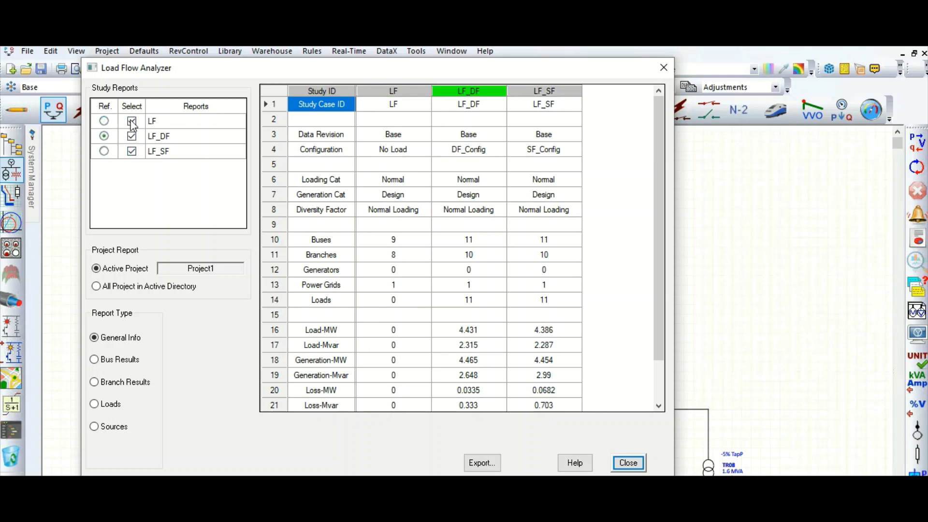
{"action": "left_click", "coordinate": [130, 120]}
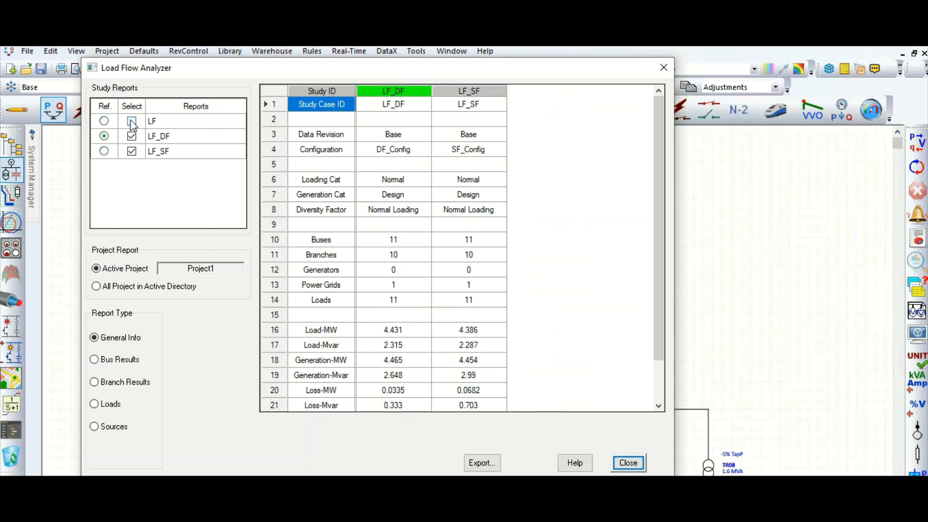
{"action": "left_click", "coordinate": [132, 151]}
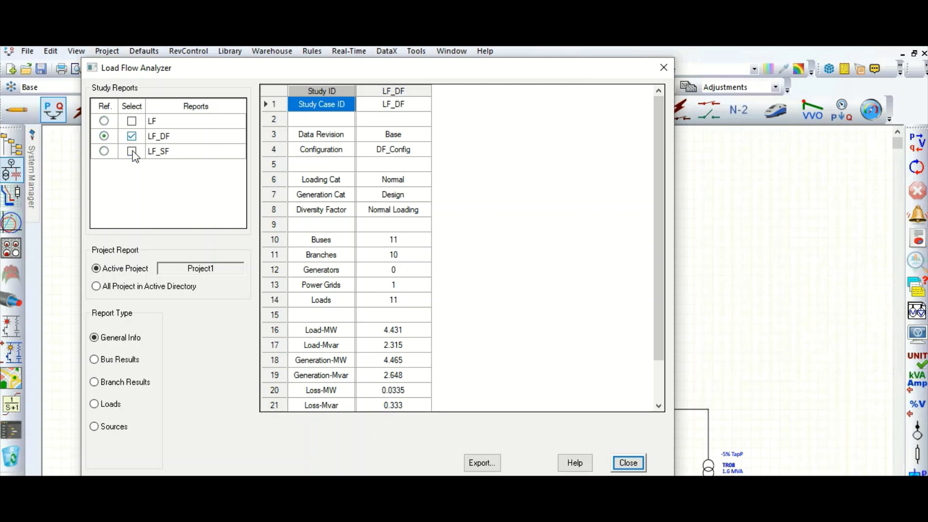
{"action": "left_click", "coordinate": [132, 151]}
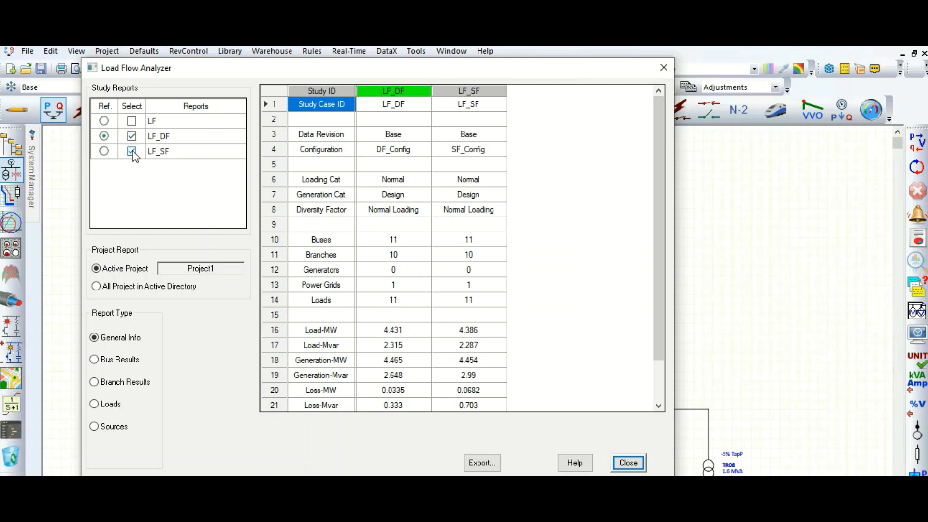
{"action": "left_click", "coordinate": [132, 121]}
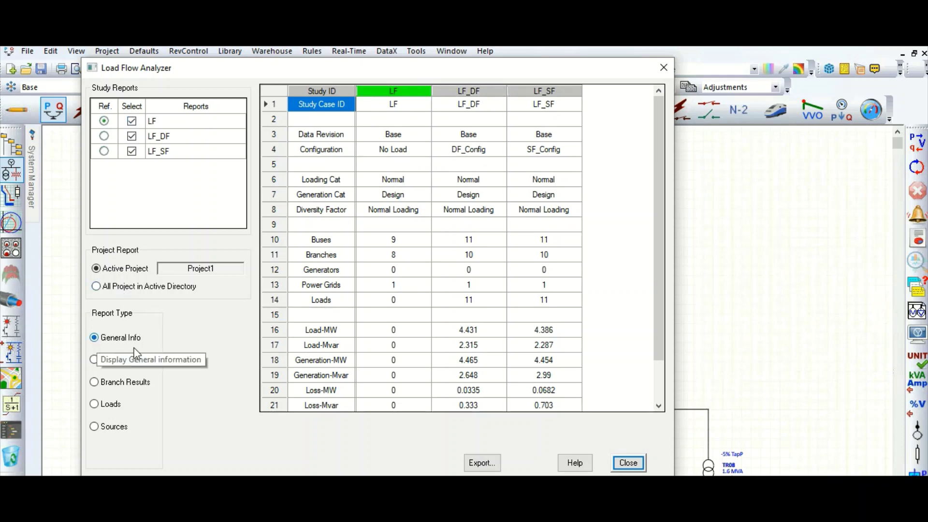
Step: Display the bus results of the three reports and toggle the MCC & SWGR bus filter and Amp Rating column
{"action": "left_click", "coordinate": [95, 359]}
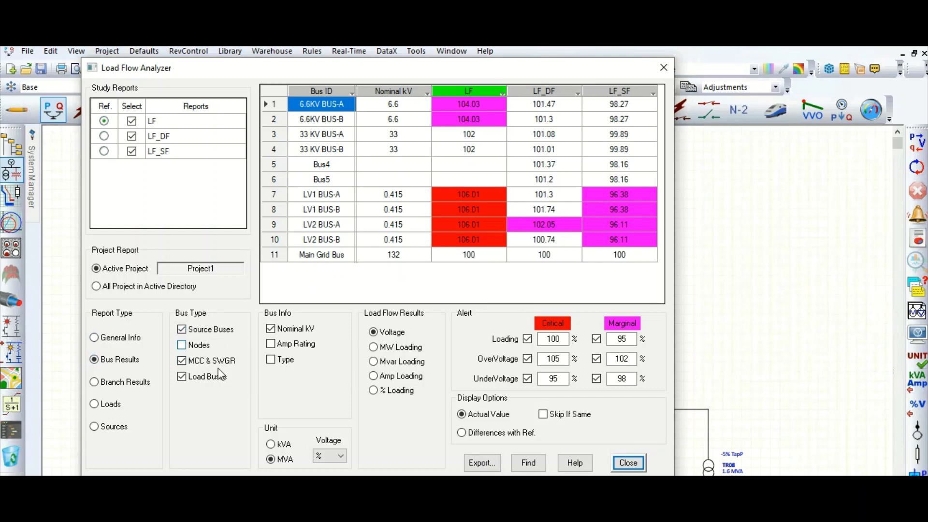
{"action": "left_click", "coordinate": [182, 361]}
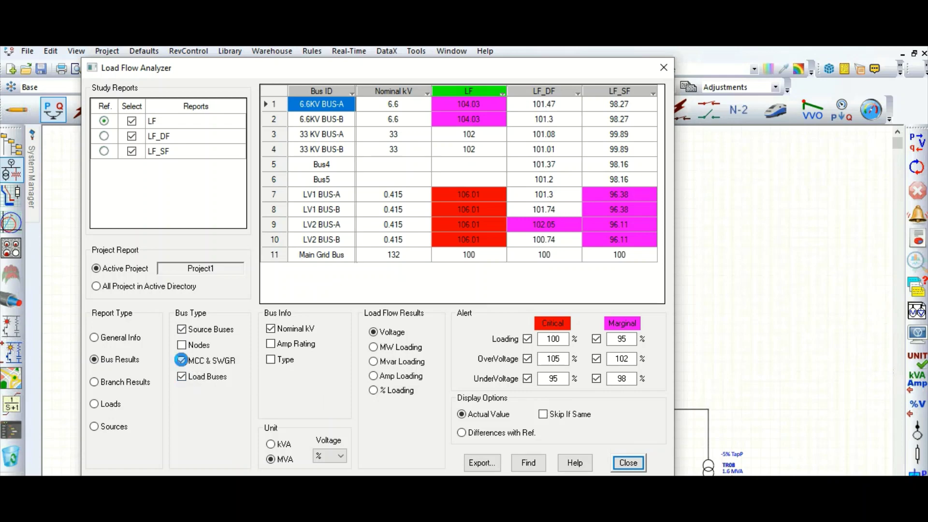
{"action": "left_click", "coordinate": [183, 361]}
{"action": "left_click", "coordinate": [271, 343]}
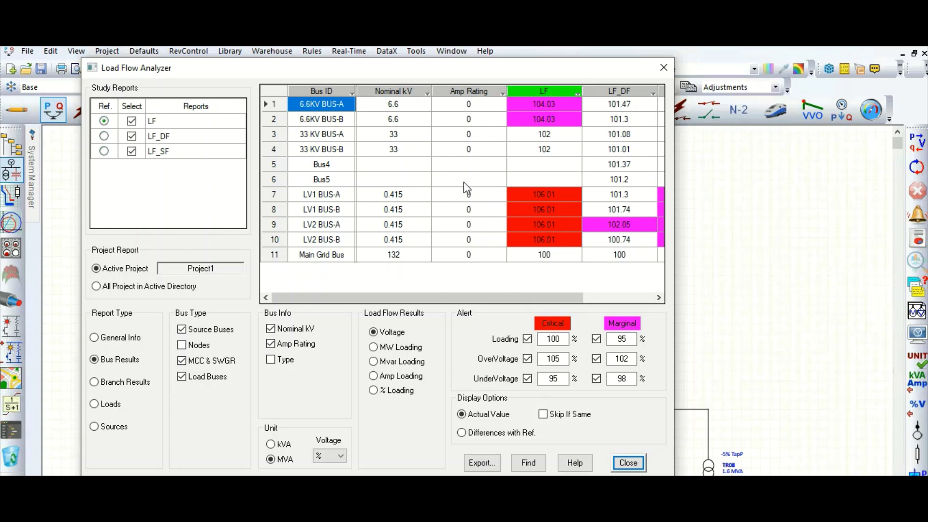
{"action": "left_click", "coordinate": [271, 344]}
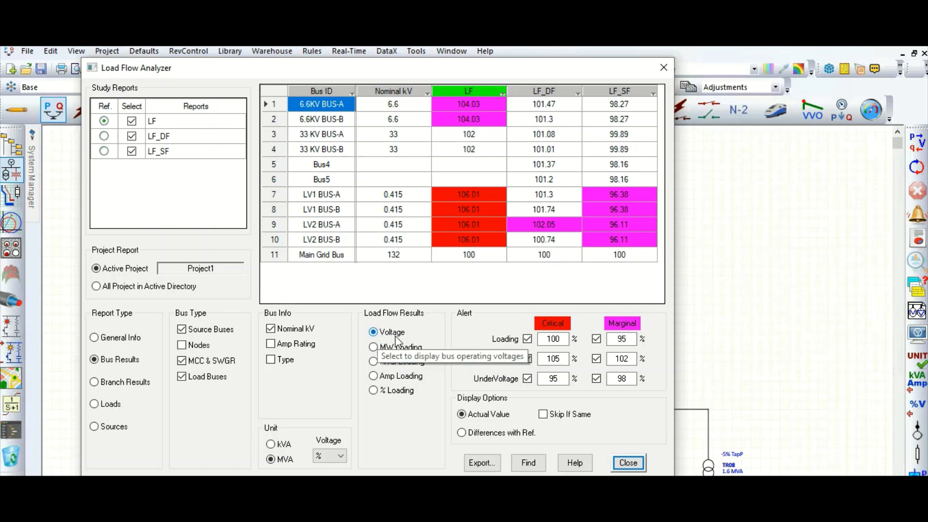
Step: Review the MW, Amp and % loading results of the buses and return to the Voltage results
{"action": "left_click", "coordinate": [374, 348]}
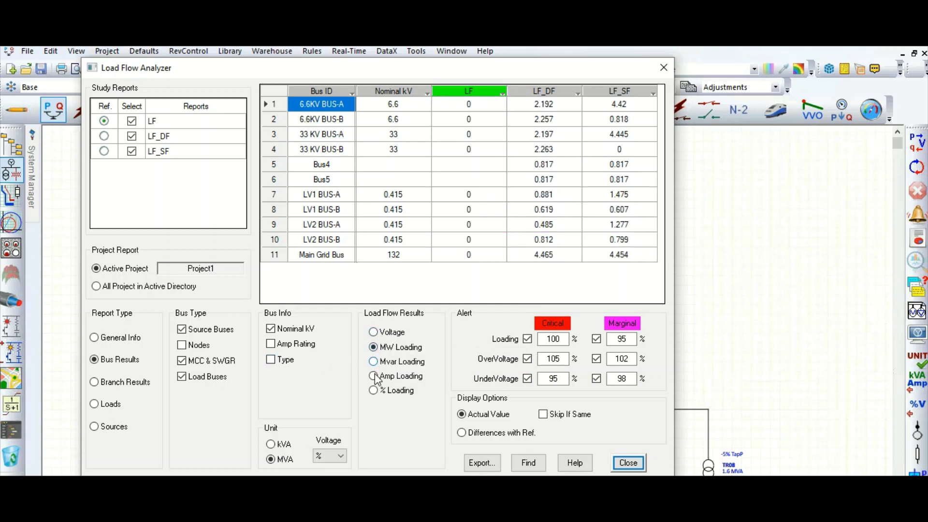
{"action": "left_click", "coordinate": [374, 376]}
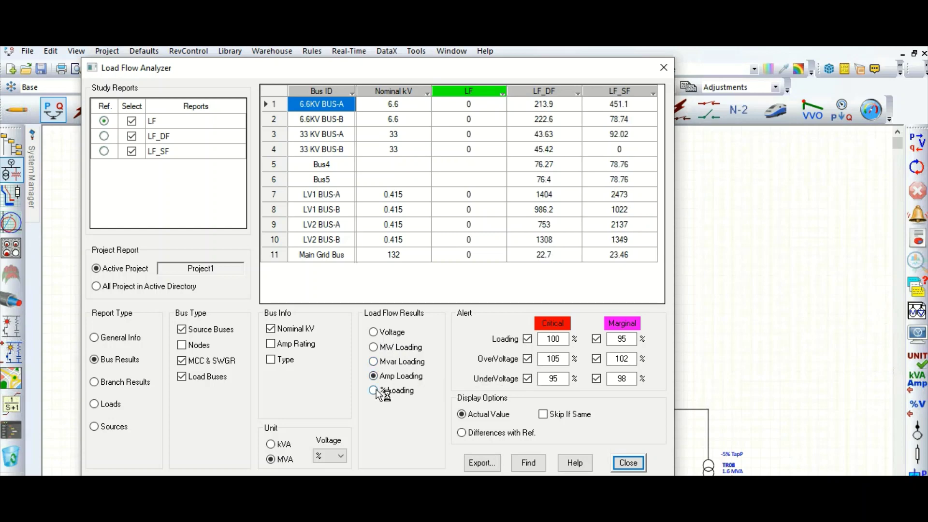
{"action": "left_click", "coordinate": [375, 391]}
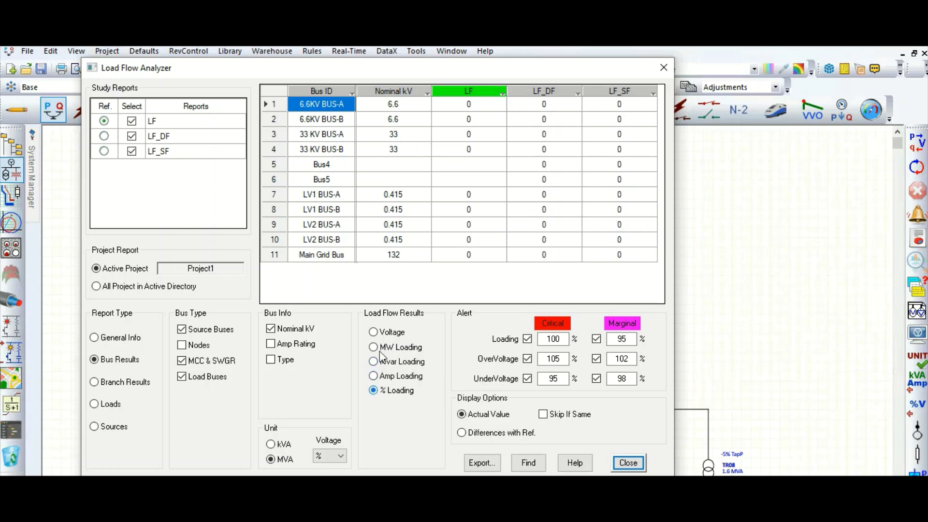
{"action": "left_click", "coordinate": [374, 333]}
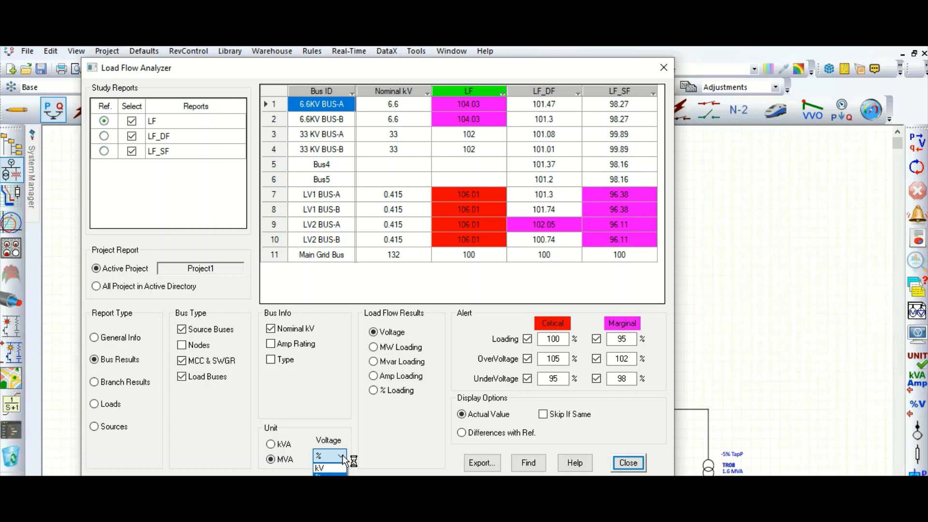
Step: Examine the LF voltage result of LV1 BUS-A and the critical overvoltage alert limit
{"action": "left_click", "coordinate": [513, 228]}
{"action": "left_click", "coordinate": [453, 193]}
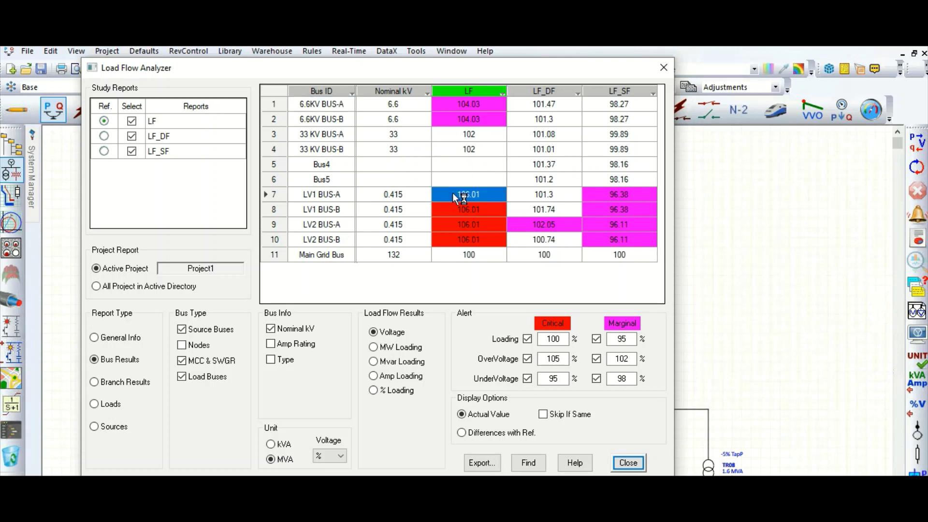
{"action": "left_click", "coordinate": [457, 177]}
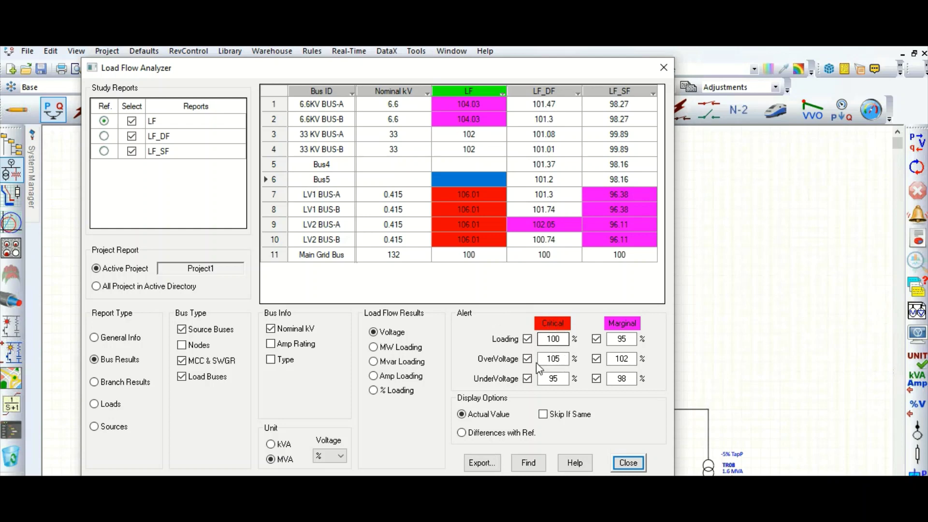
{"action": "left_click", "coordinate": [561, 358]}
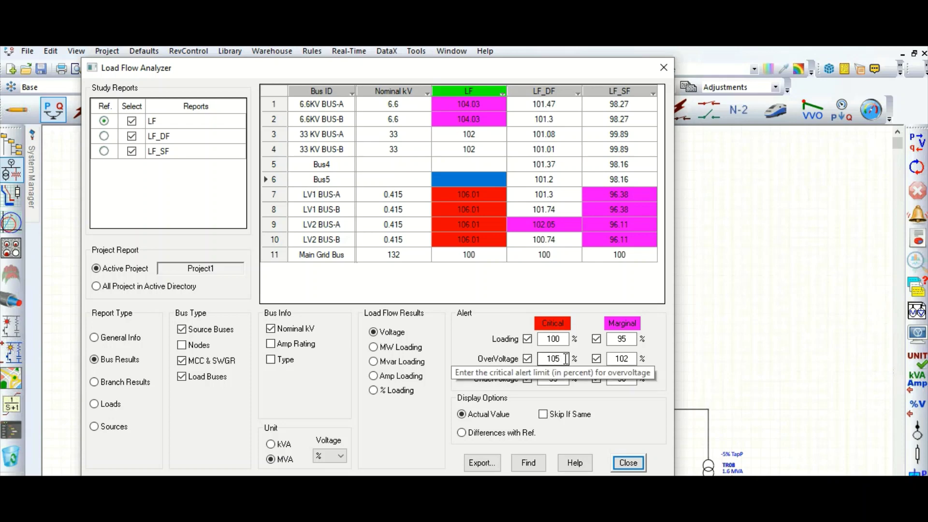
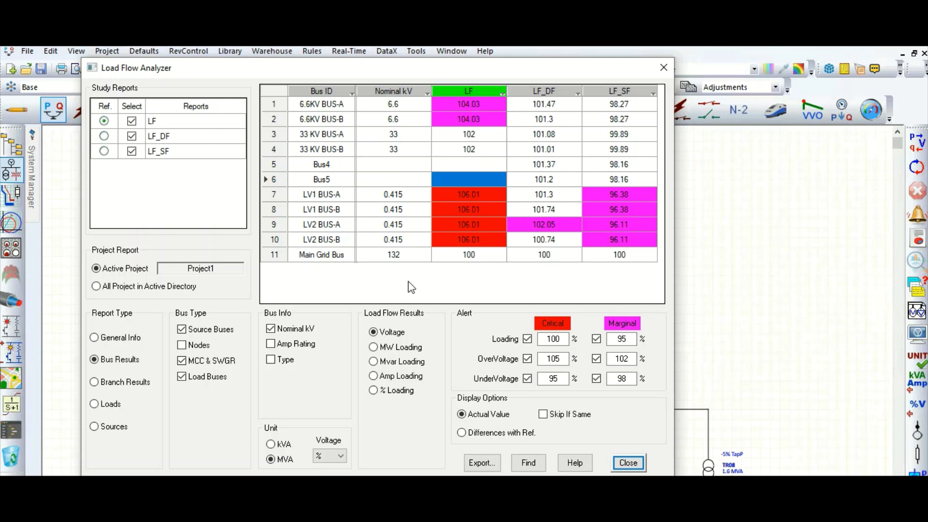
Step: Display the % Loading branch results of the three reports and toggle the Cable/Busway filter off and on
{"action": "left_click", "coordinate": [94, 382]}
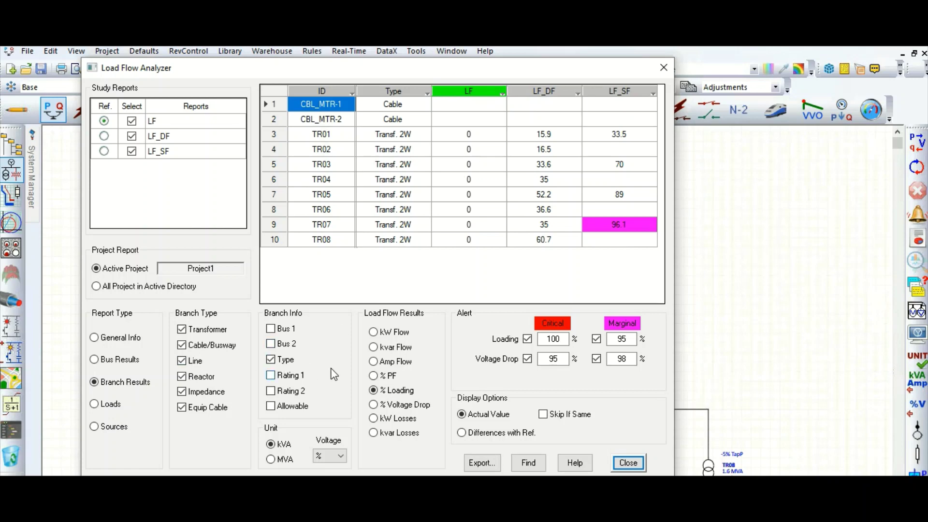
{"action": "left_click", "coordinate": [374, 392]}
{"action": "left_click", "coordinate": [181, 345]}
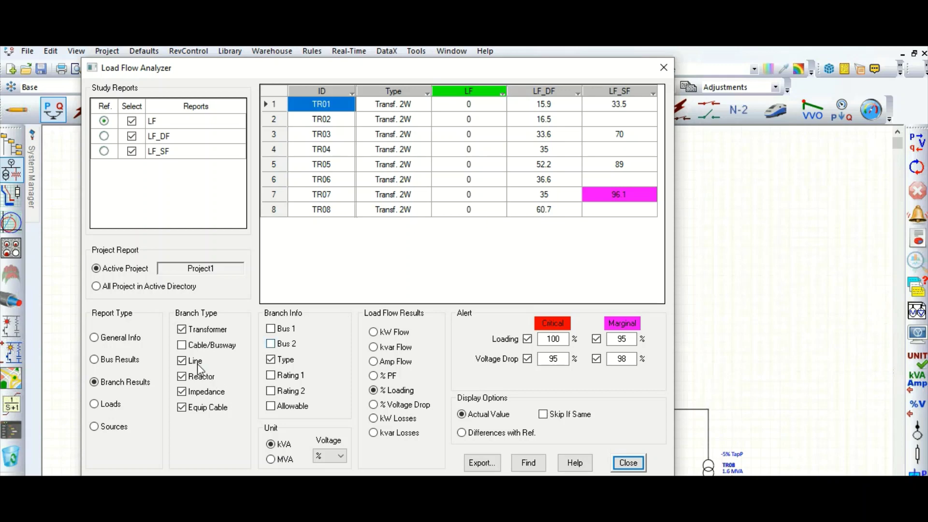
{"action": "left_click", "coordinate": [181, 344]}
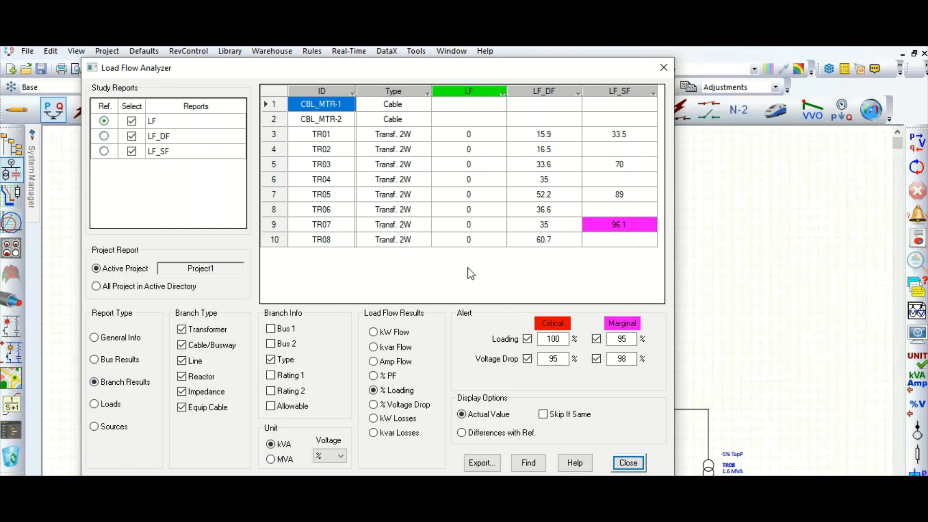
Step: Display the load results of the three reports and review their kW Loading, % PF and % Loading values
{"action": "left_click", "coordinate": [94, 405]}
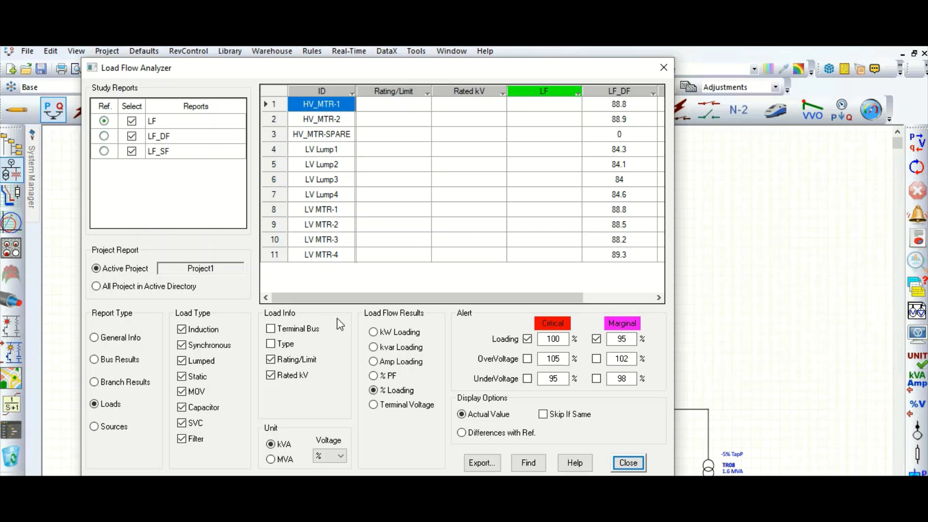
{"action": "left_click", "coordinate": [373, 390]}
{"action": "left_click", "coordinate": [374, 333]}
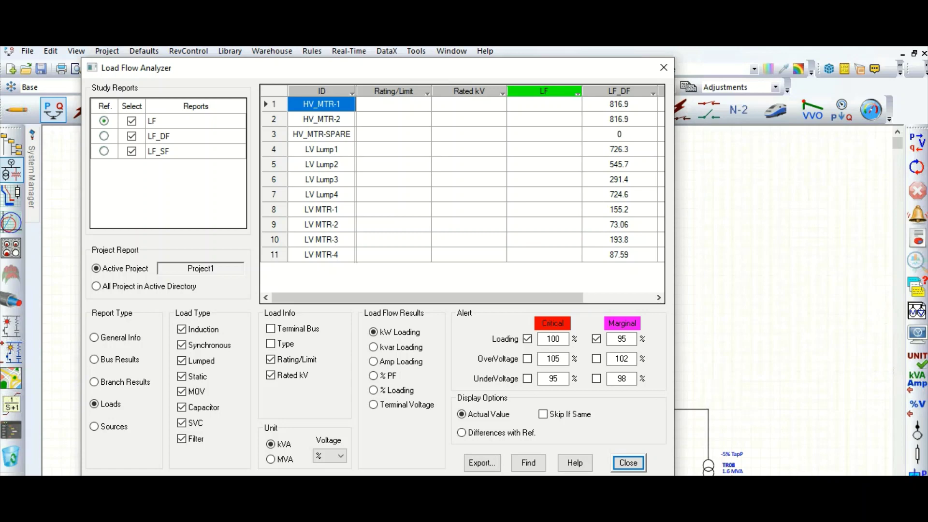
{"action": "key", "text": "shift+Tab"}
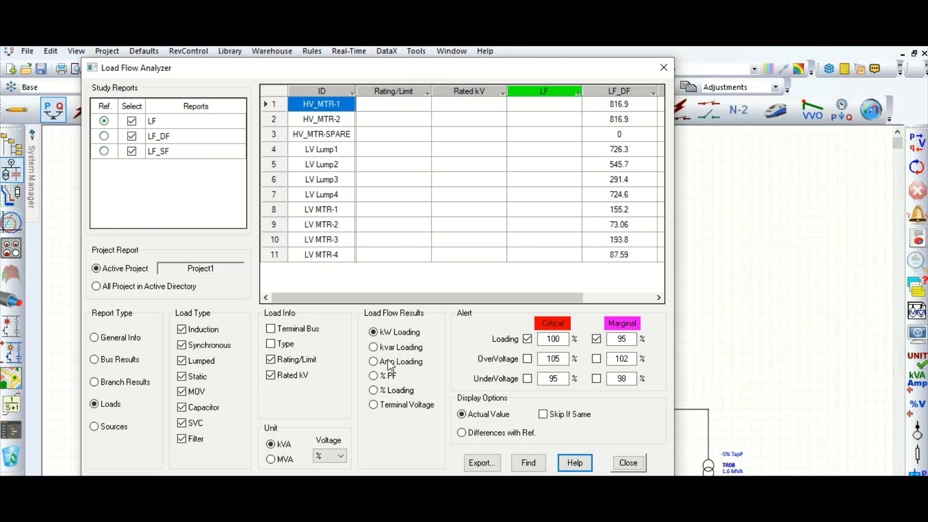
{"action": "left_click", "coordinate": [375, 376]}
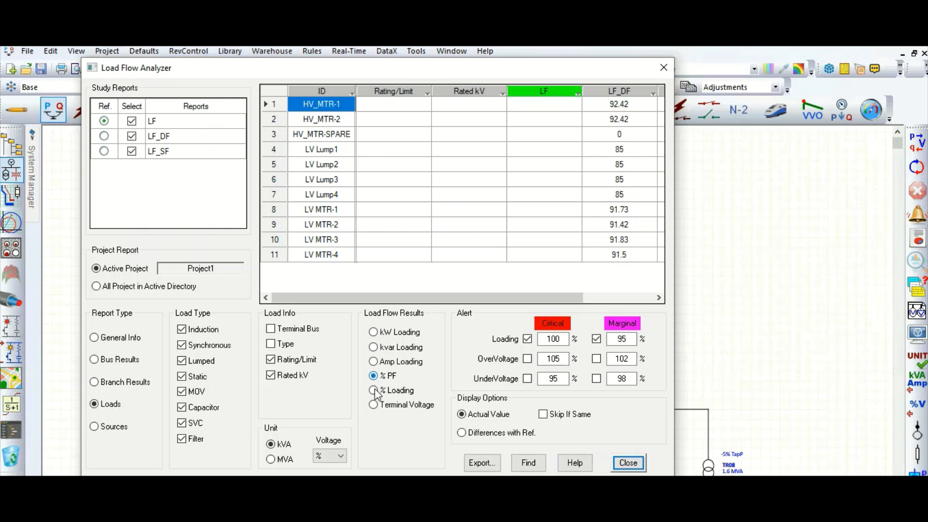
{"action": "left_click", "coordinate": [374, 391]}
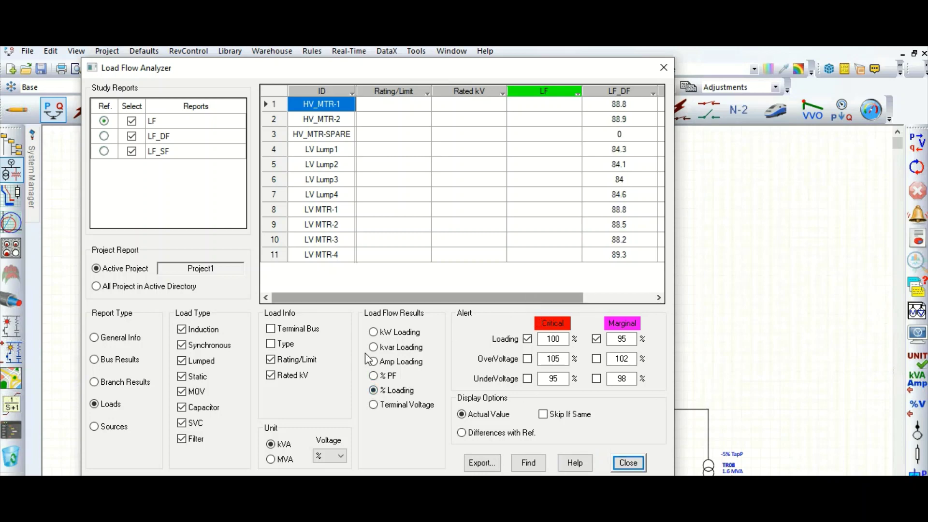
Step: Hide the Rated kV and Rating/Limit columns of the load results and show the % PF values
{"action": "left_click", "coordinate": [271, 376]}
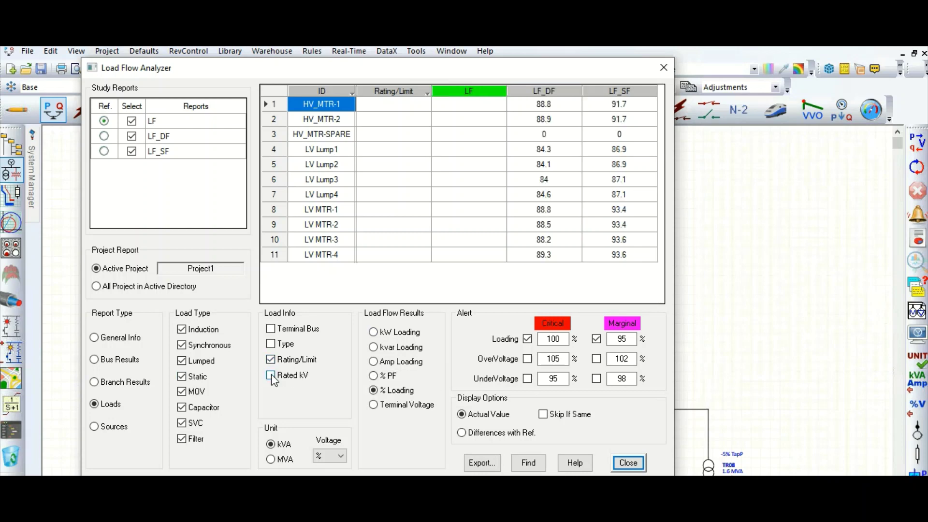
{"action": "left_click", "coordinate": [271, 360]}
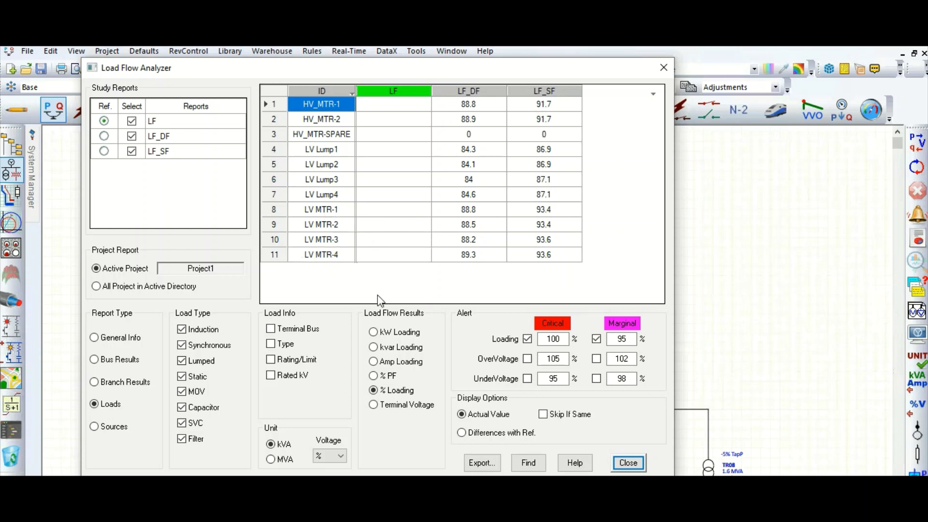
{"action": "left_click", "coordinate": [373, 377]}
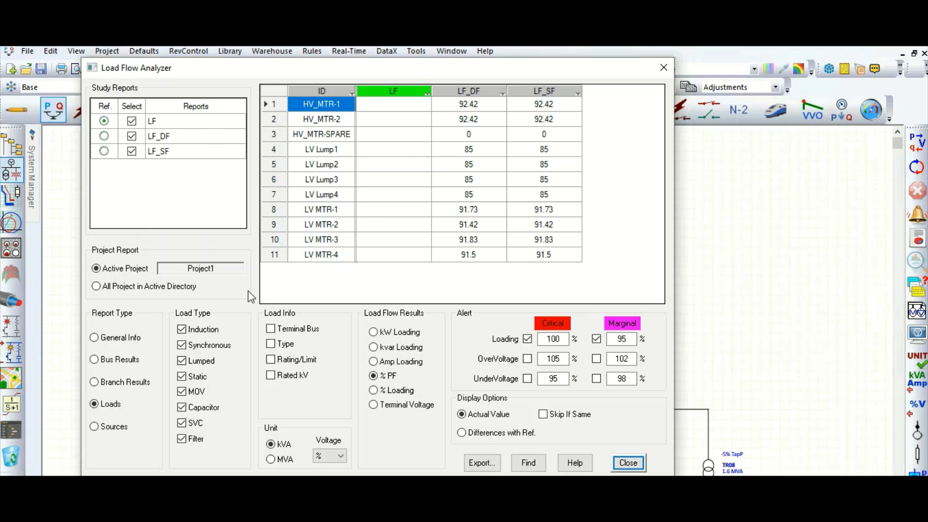
Step: Display the source results of the three reports and toggle the Type and Terminal Bus information columns
{"action": "left_click", "coordinate": [96, 427]}
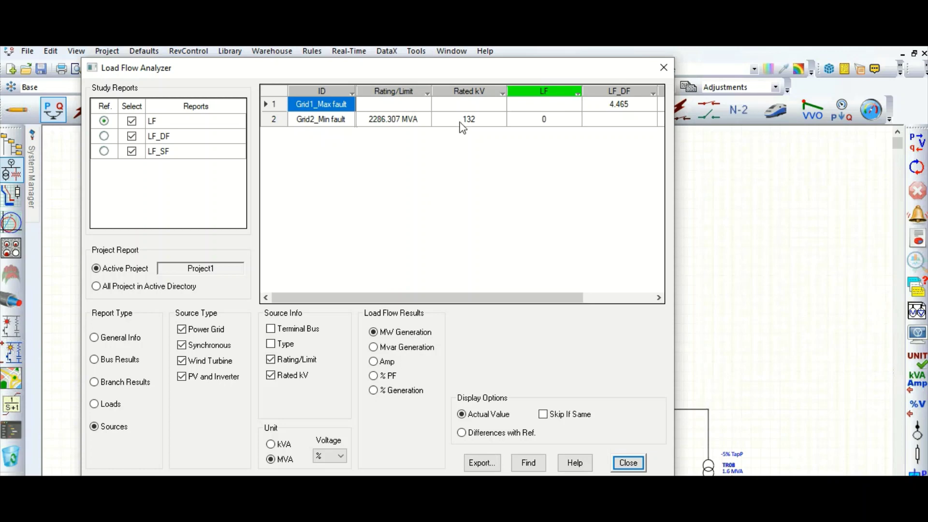
{"action": "left_click", "coordinate": [273, 346]}
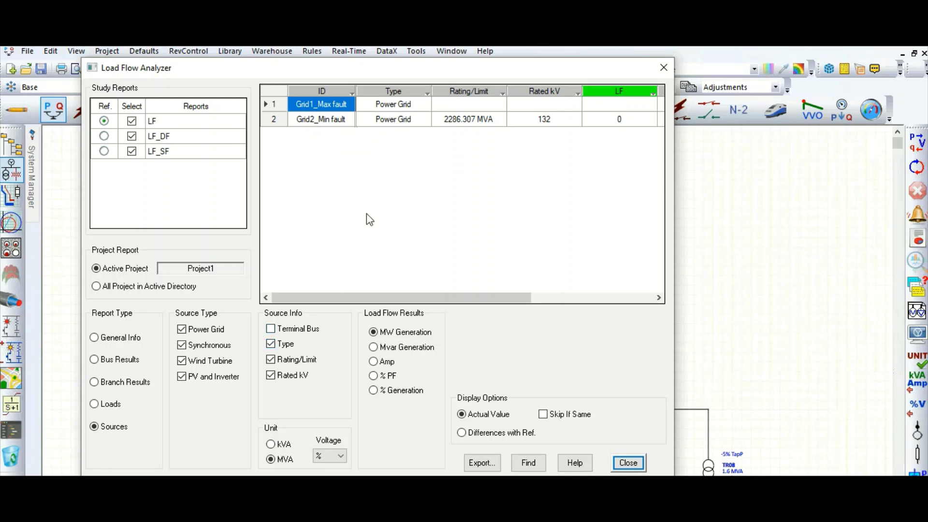
{"action": "left_click", "coordinate": [271, 343]}
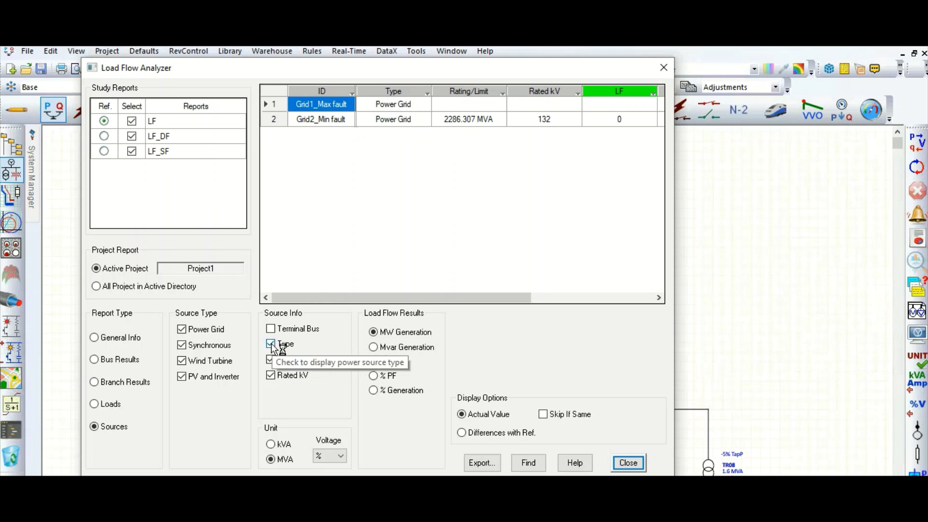
{"action": "left_click", "coordinate": [270, 328]}
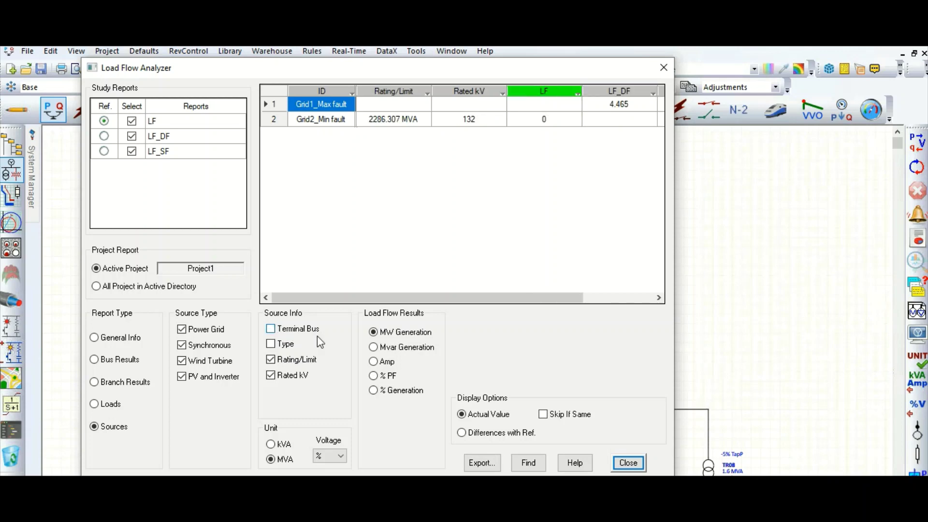
Step: Review the % Generation and % PF results of the sources and switch to the General Info report
{"action": "left_click", "coordinate": [375, 390]}
{"action": "left_click", "coordinate": [376, 377]}
{"action": "left_click", "coordinate": [94, 338]}
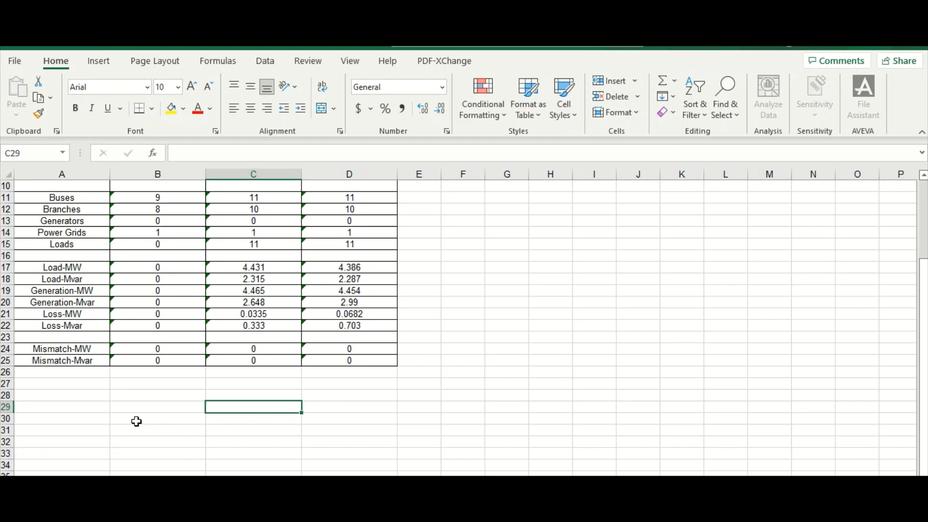
Step: In the exported Excel workbook, review the general info, bus voltage, branch % loading, load % PF and source % PF sheets
{"action": "left_click", "coordinate": [95, 399]}
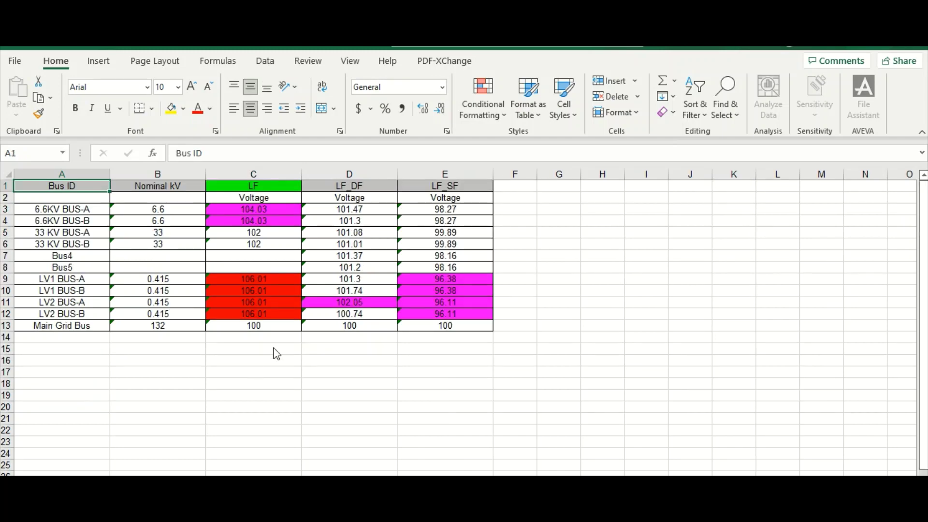
{"action": "left_click", "coordinate": [264, 271]}
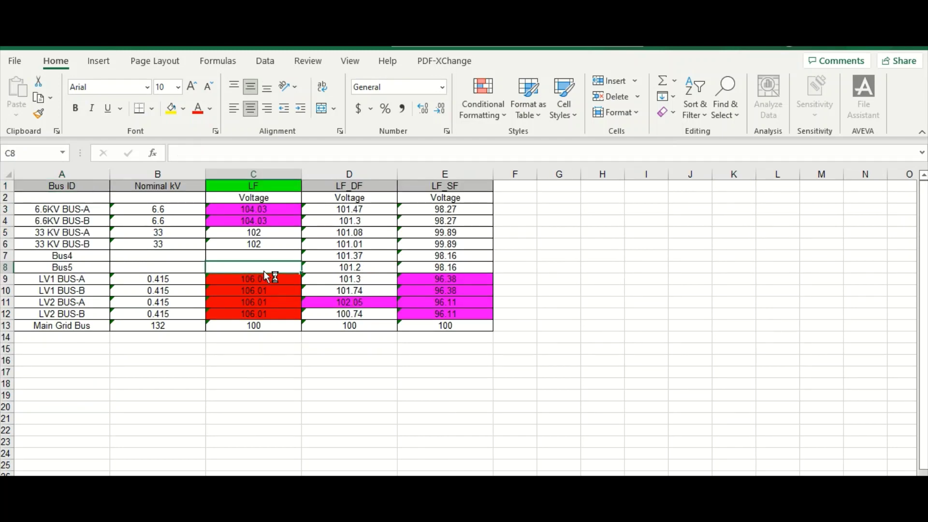
{"action": "left_click", "coordinate": [265, 356]}
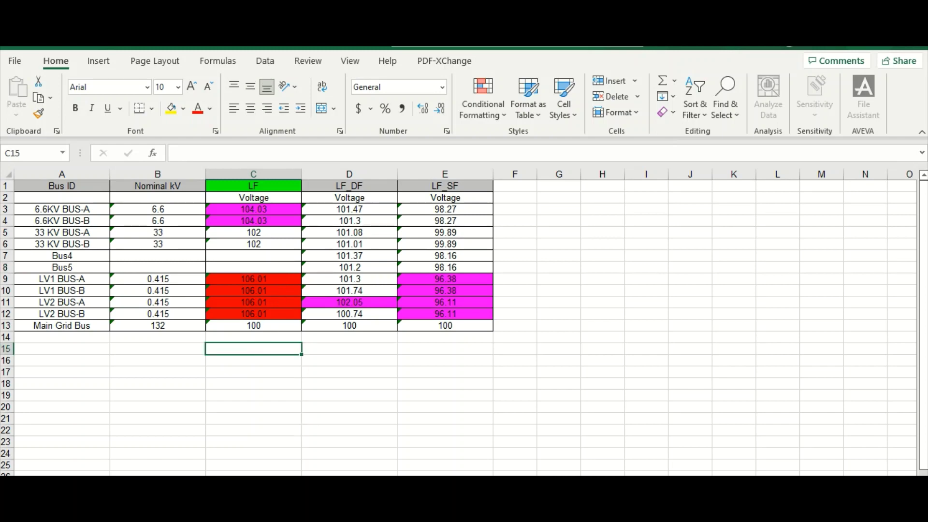
{"action": "key", "text": "ctrl+Page_Down"}
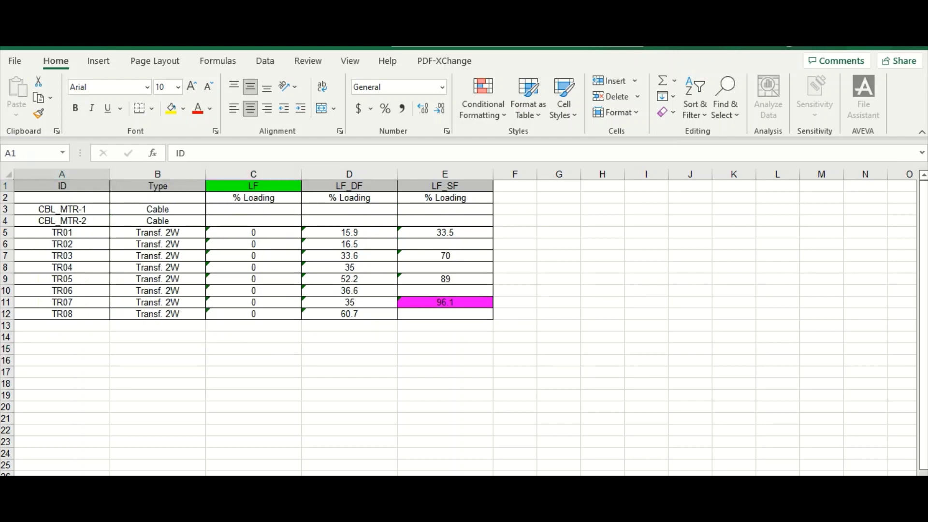
{"action": "key", "text": "ctrl+Page_Down"}
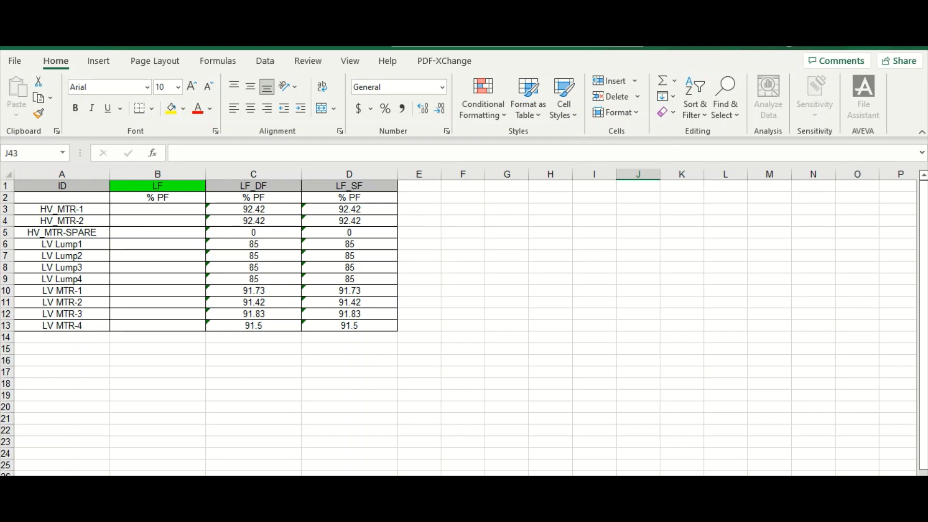
{"action": "key", "text": "ctrl+Page_Down"}
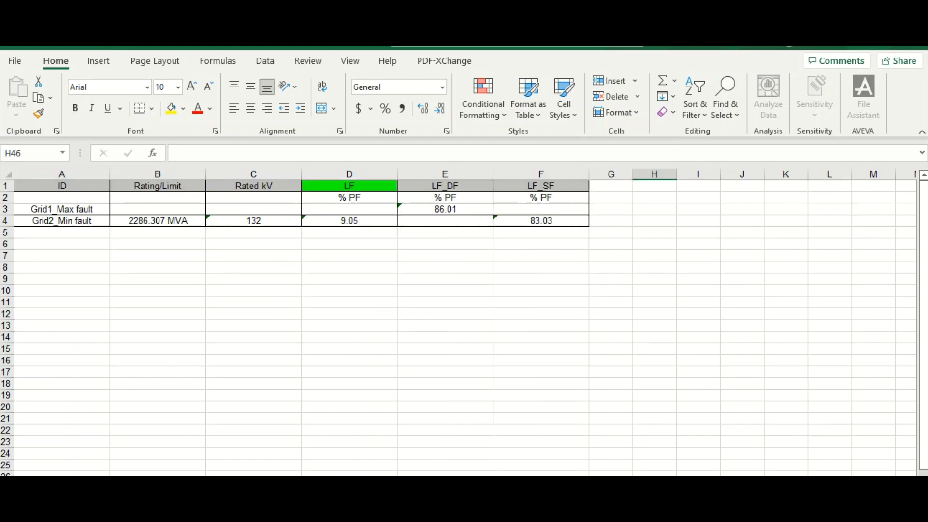
{"action": "key", "text": "ctrl+Page_Down"}
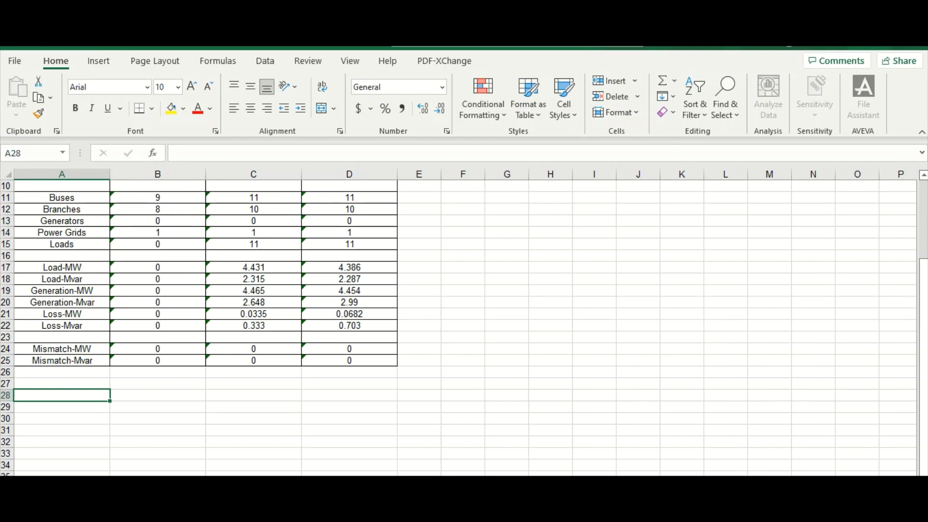